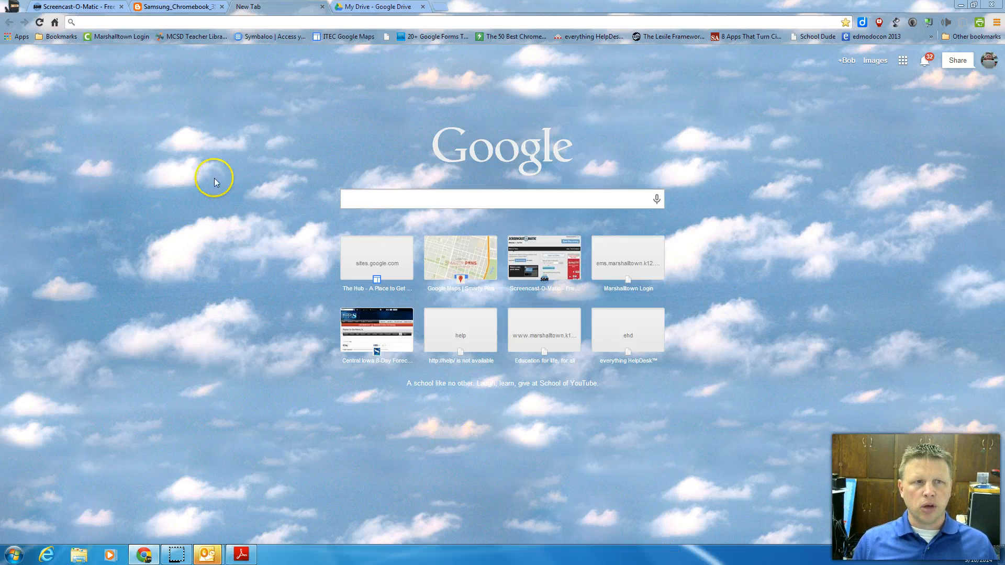
- Look at the Chromebook app launcher picture, return to the new tab page and open Google Calendar there
click(175, 6)
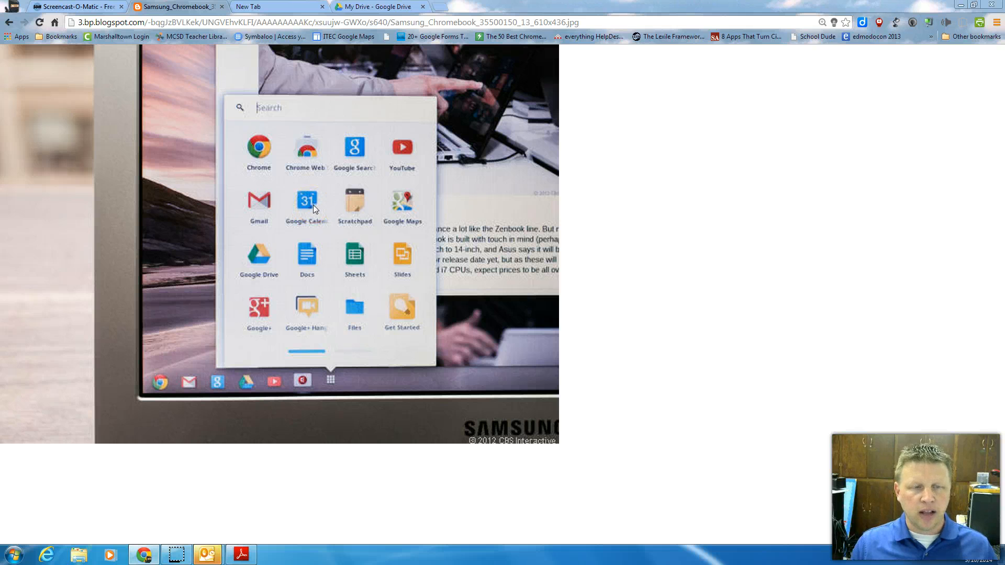
click(280, 7)
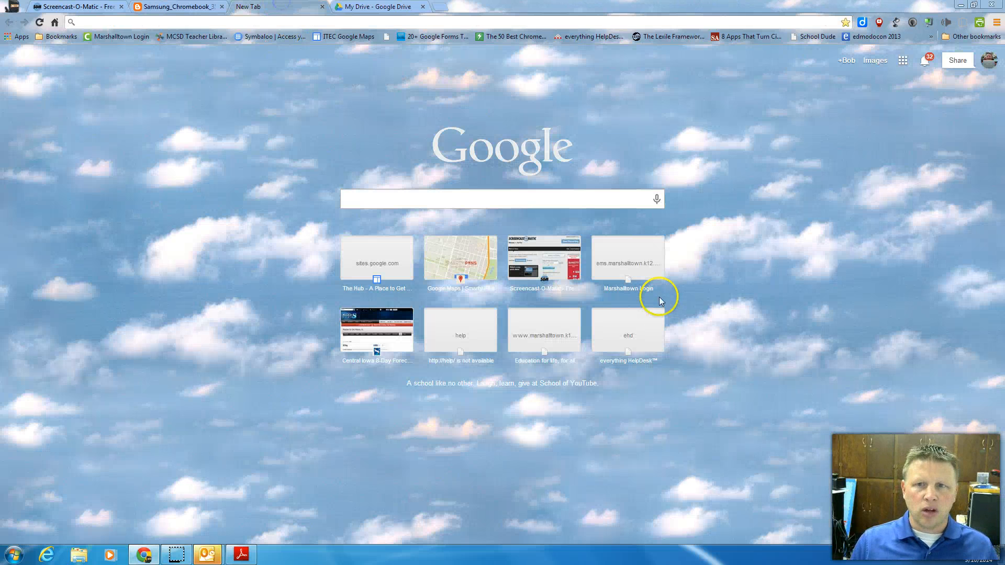
click(903, 60)
click(883, 189)
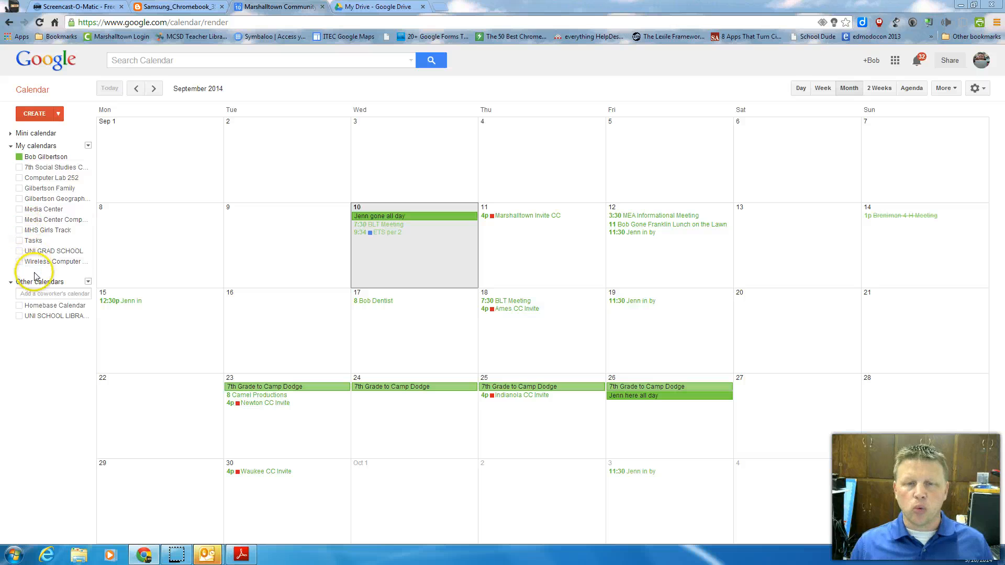
- Show the 7th Social Studies and Computer Lab 252 calendars and hide both again
click(19, 168)
click(20, 178)
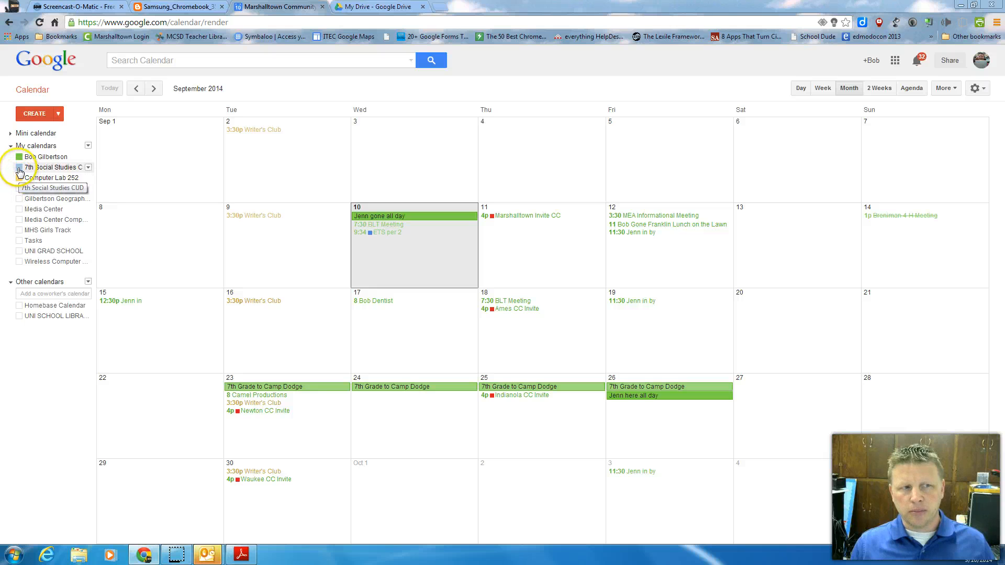
click(20, 178)
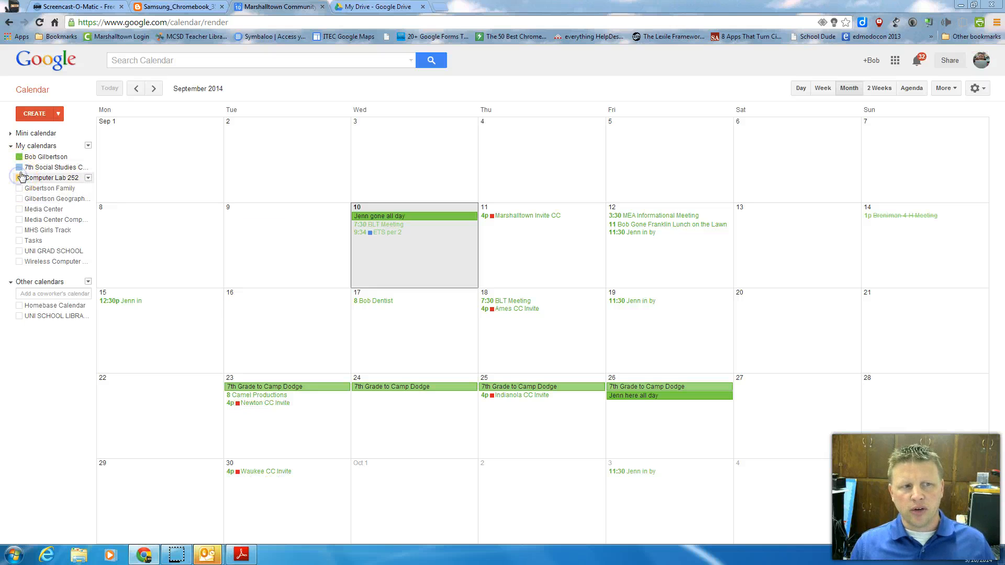
click(20, 174)
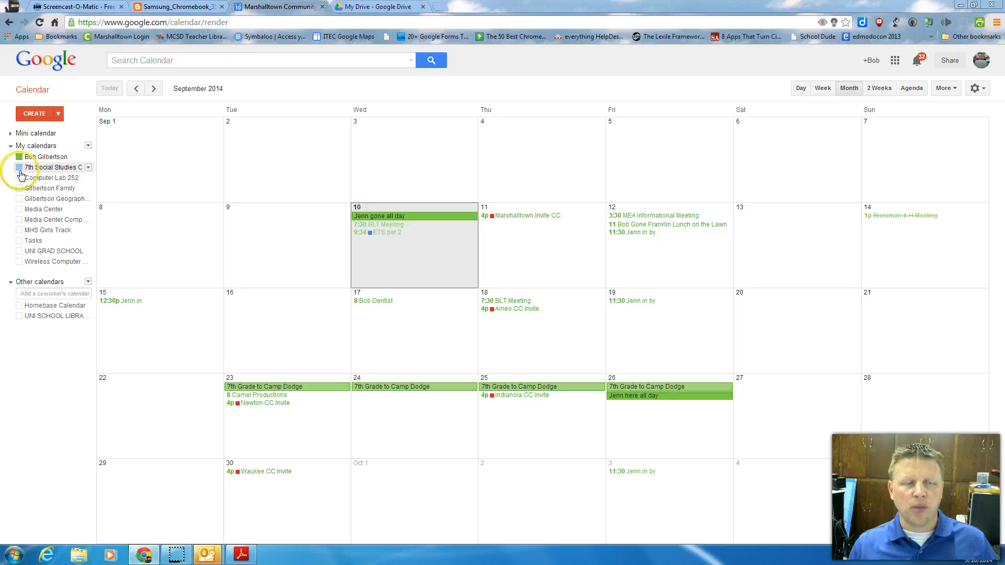
click(19, 167)
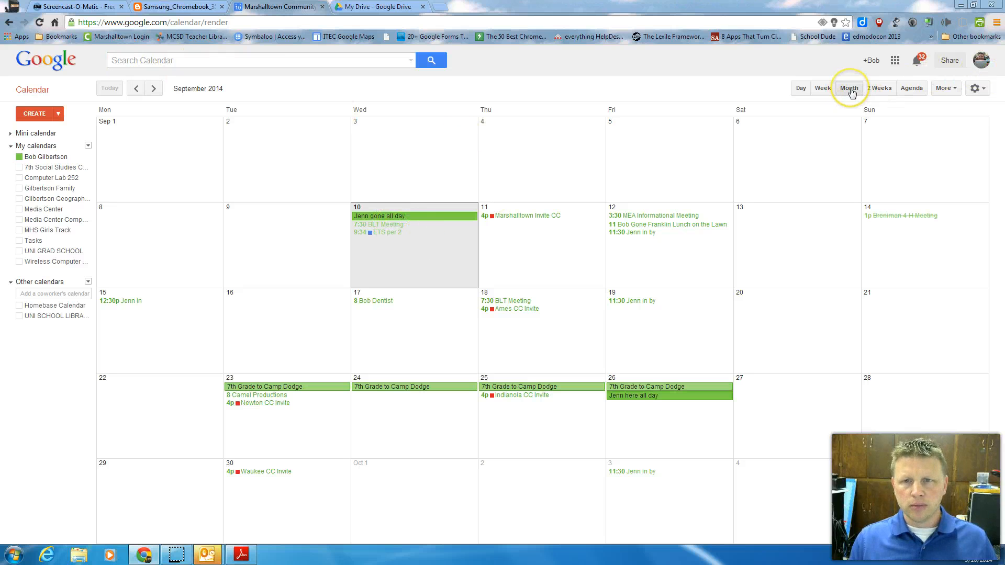
- Browse forward one month and back to September 2014, and open and dismiss a quick event entry for September 10
click(153, 89)
click(137, 90)
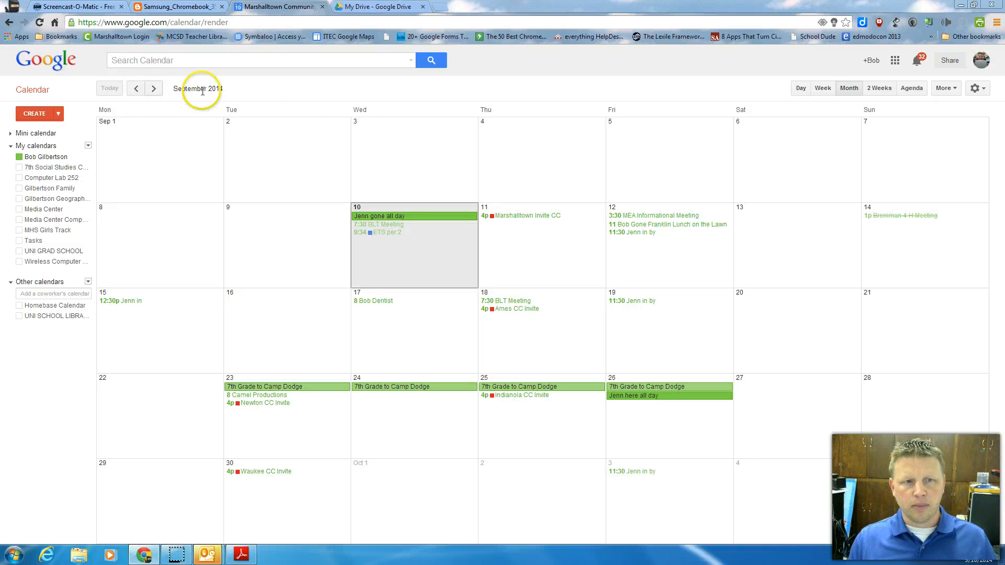
click(418, 259)
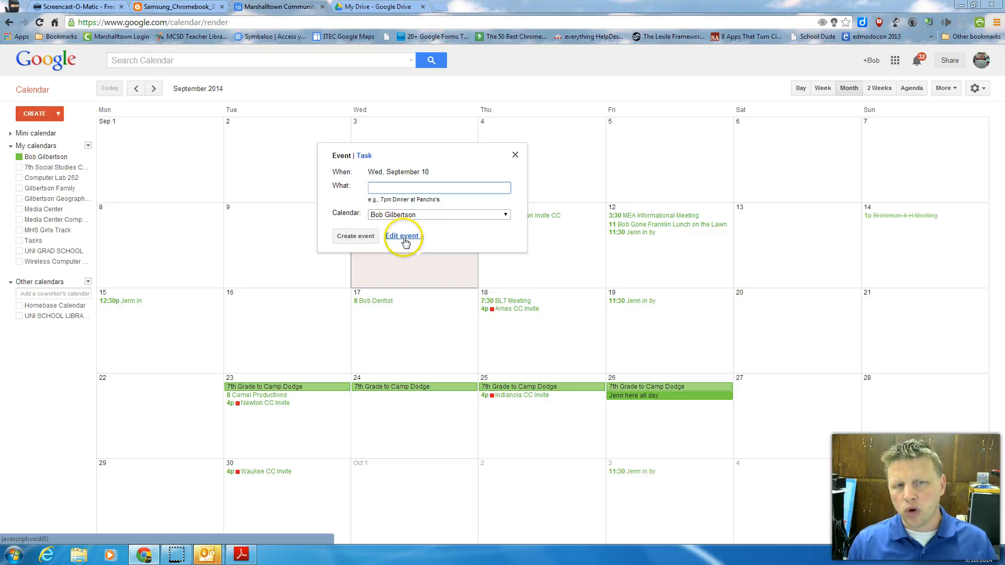
click(515, 155)
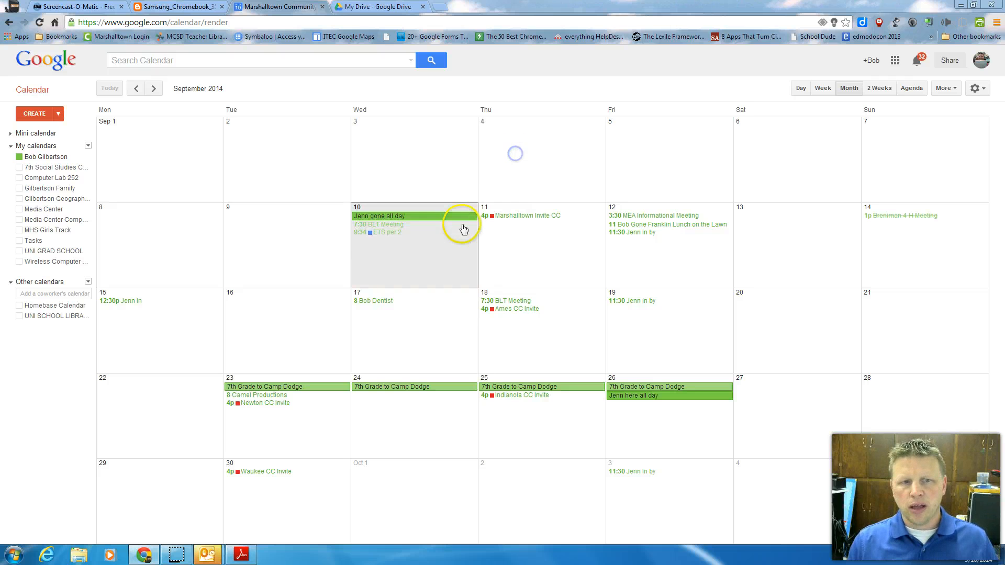
- Create an event on September 10, 2014 with full details open and title it "ETS per 1"
click(450, 255)
click(449, 233)
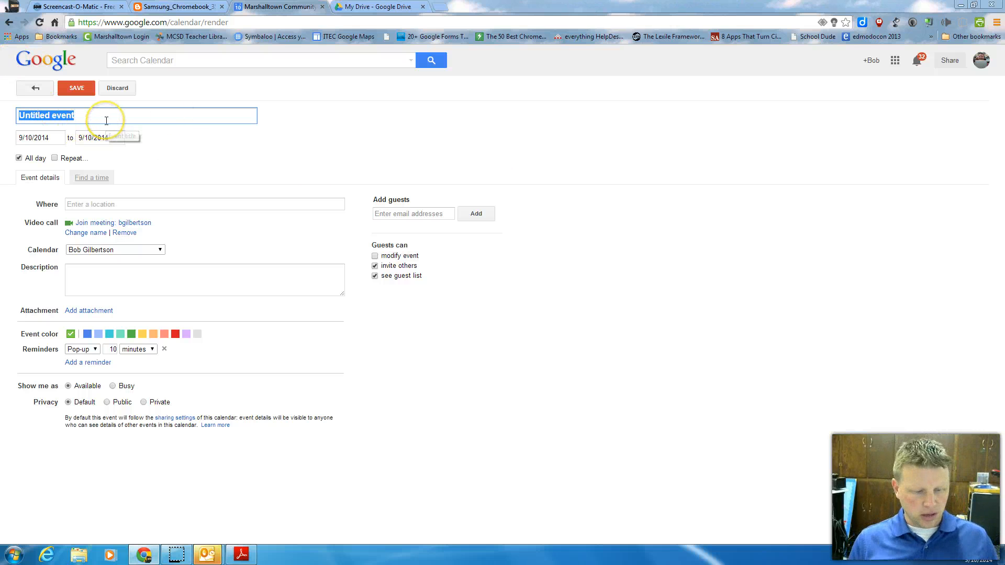
text(ETS)
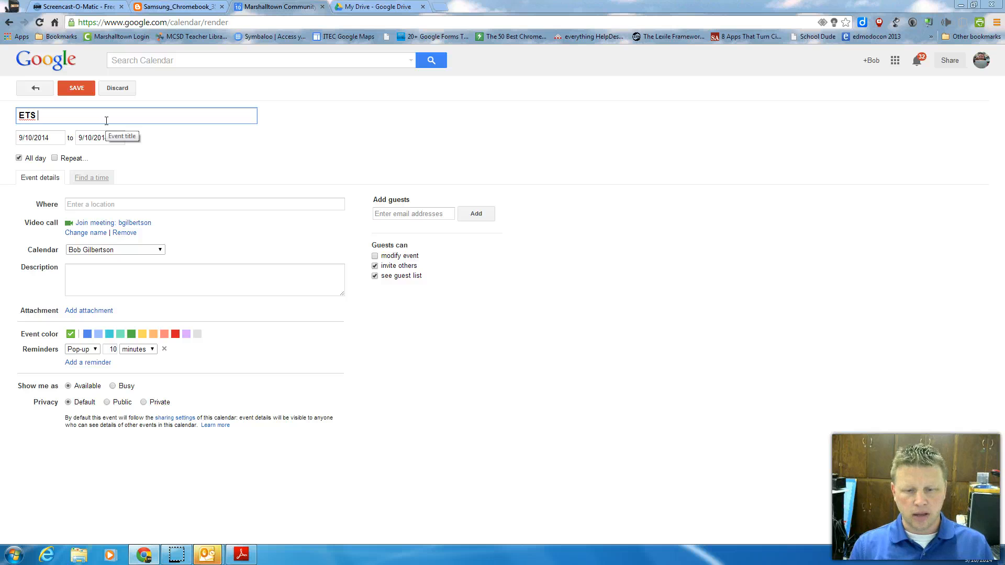
text(per)
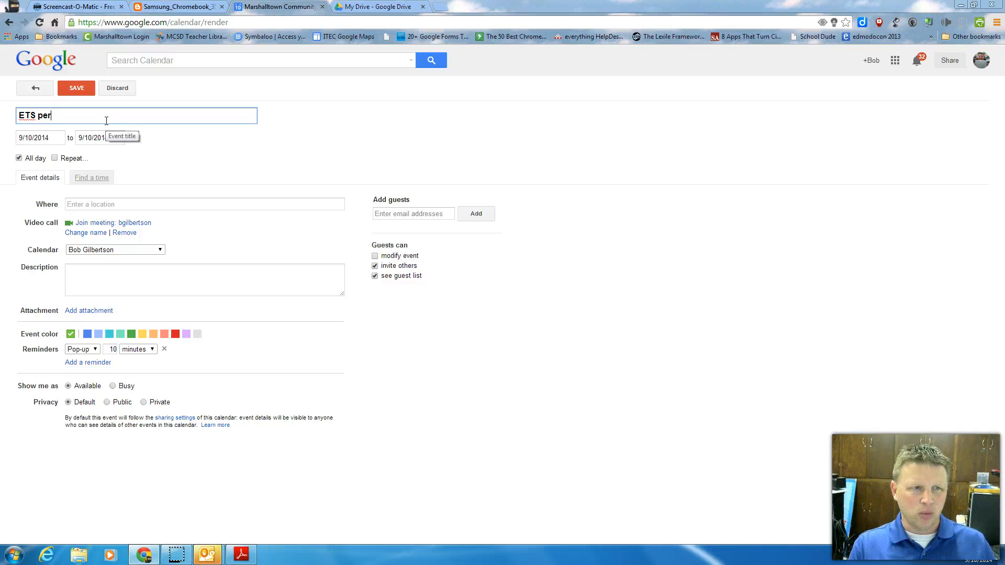
text(1)
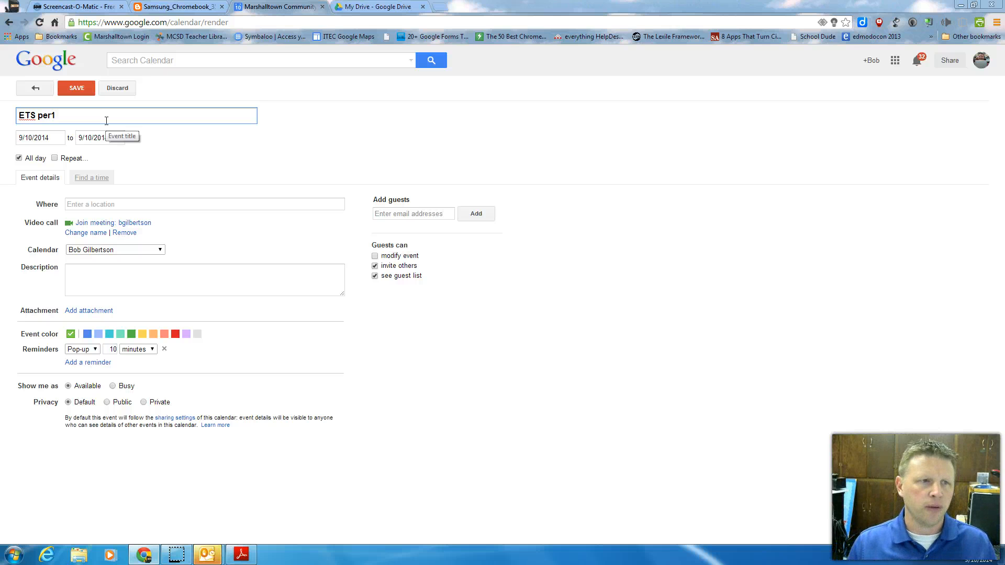
- Make the event a timed one instead of all day and set its start time to 8:50am
click(18, 159)
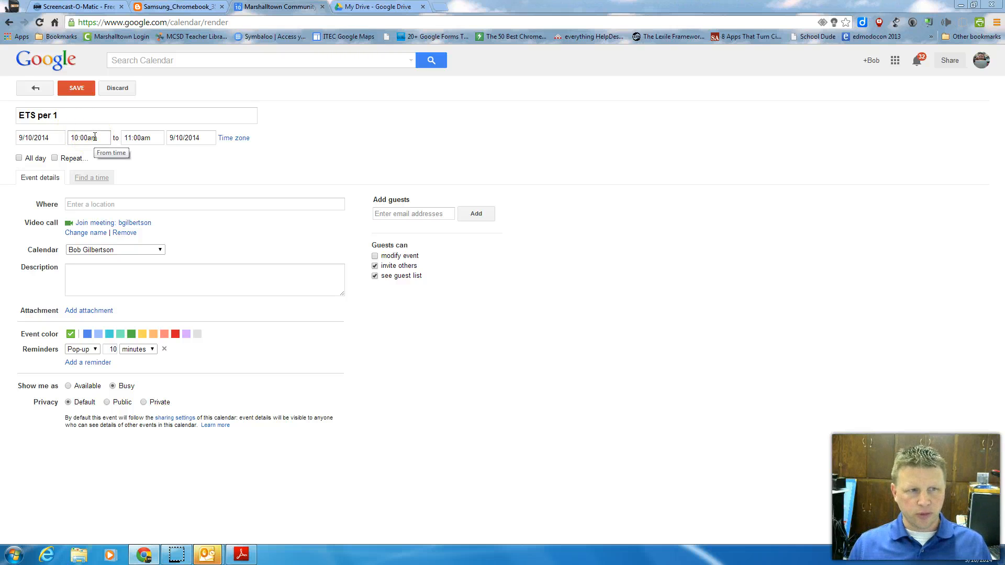
click(88, 139)
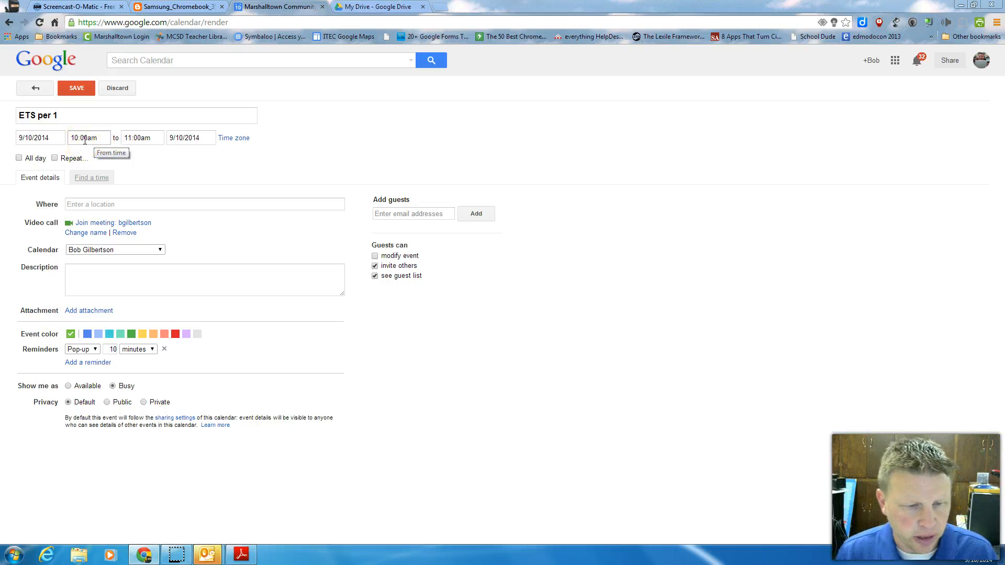
click(85, 139)
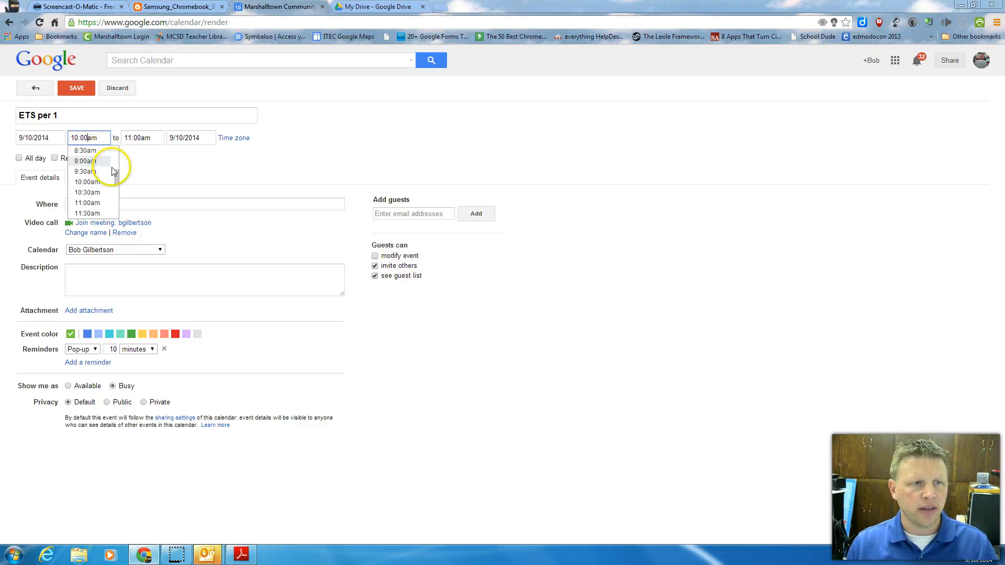
click(86, 151)
click(79, 138)
click(103, 140)
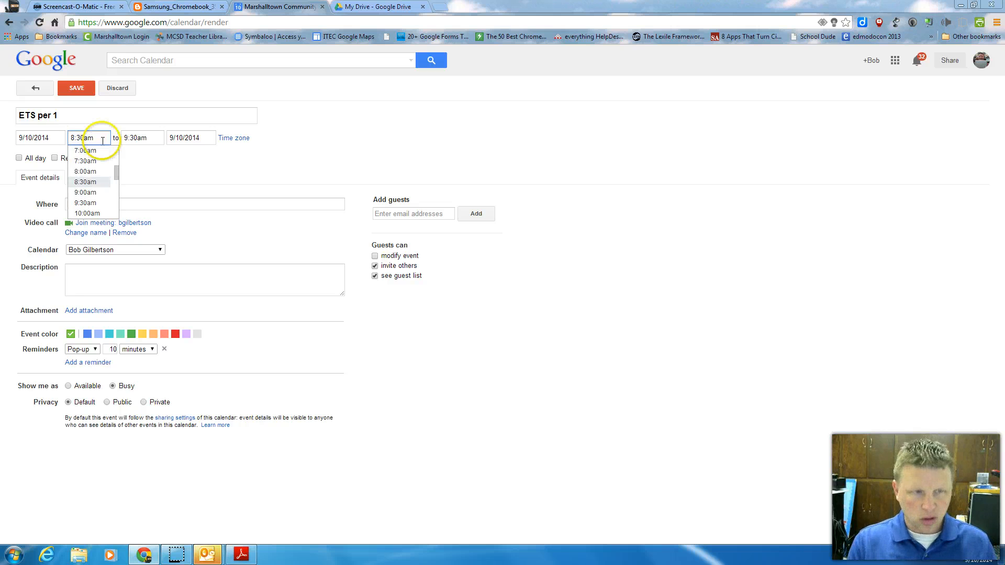
key(Left)
key(Left)
key(BackSpace)
key(BackSpace)
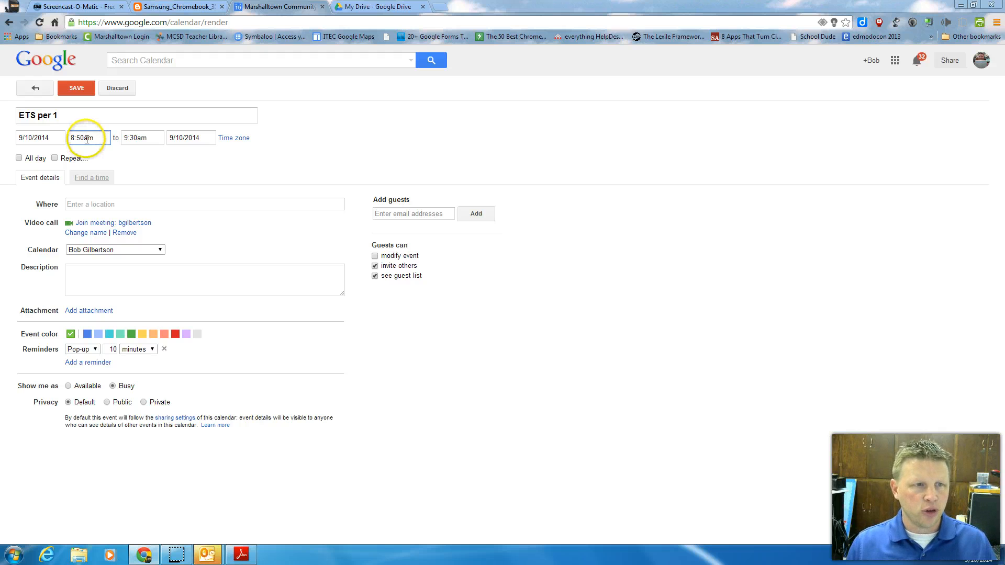
- Set the event's end time to 9:30am
click(138, 138)
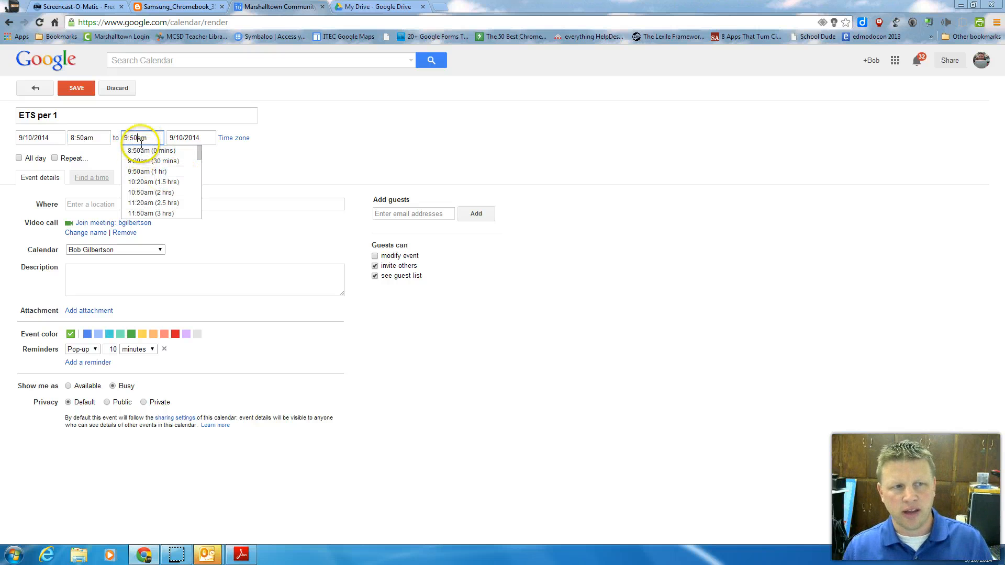
key(BackSpace)
key(BackSpace)
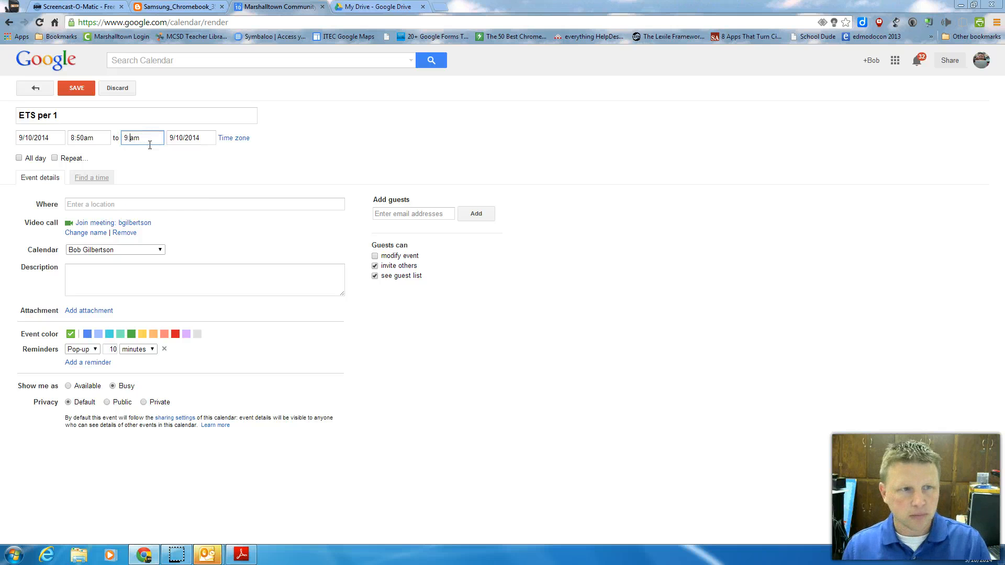
text(30)
click(236, 172)
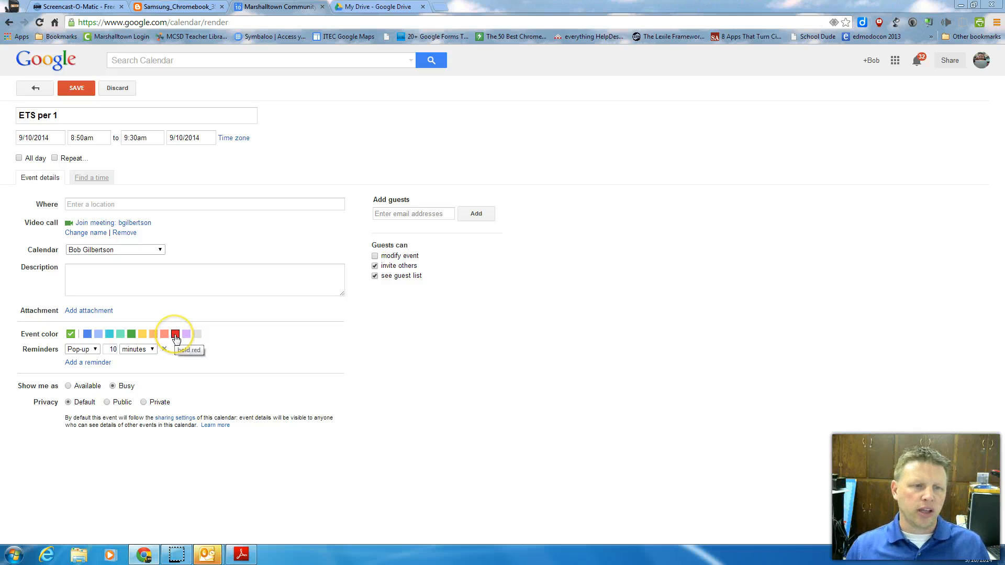
- Give the event the bold red color and set its pop-up reminder to 20 minutes
click(175, 335)
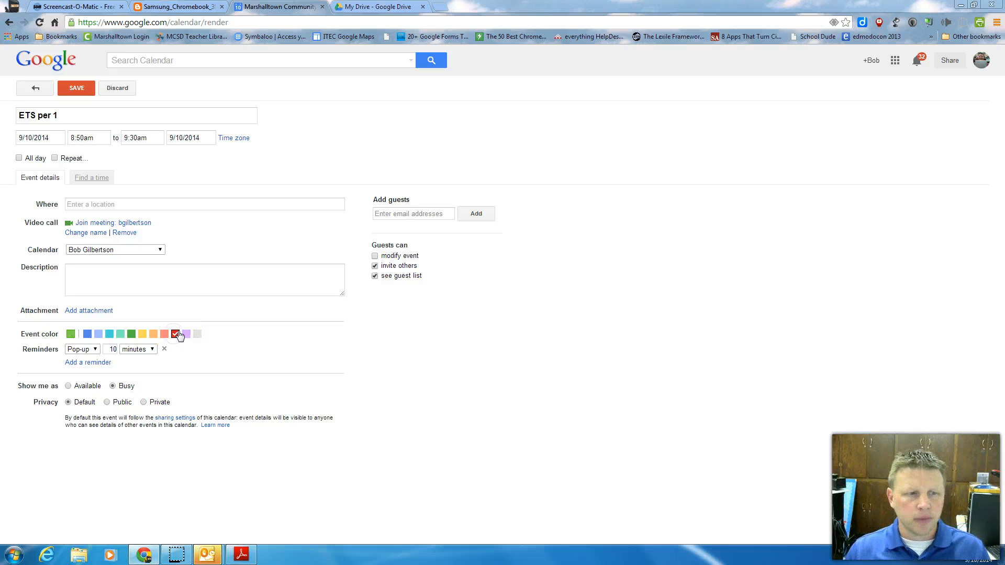
click(95, 350)
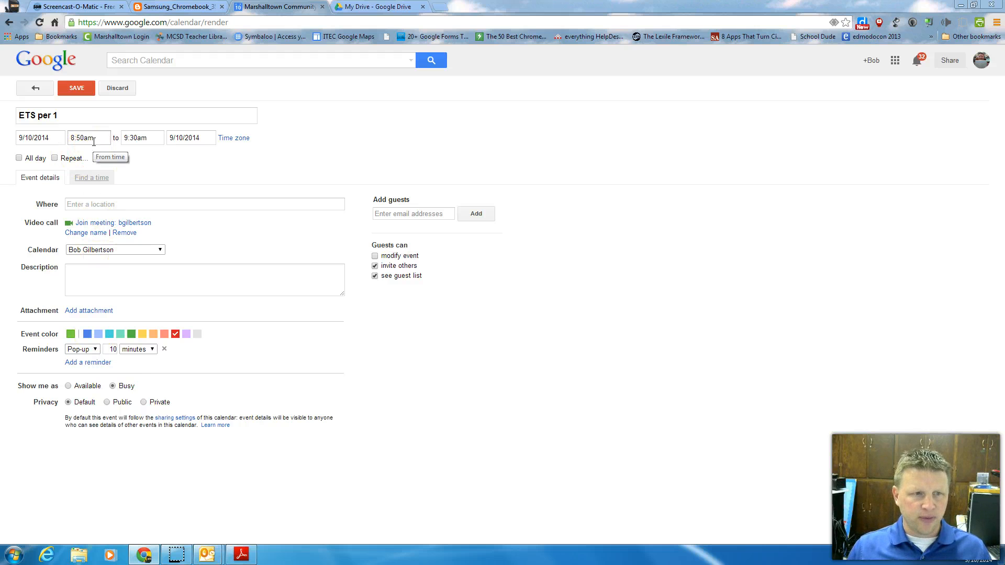
click(96, 350)
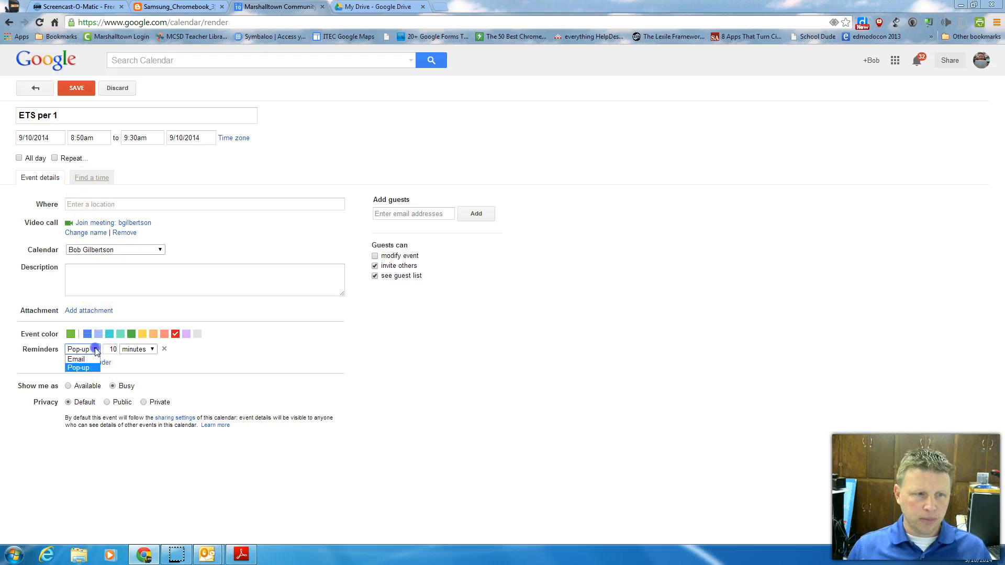
click(95, 349)
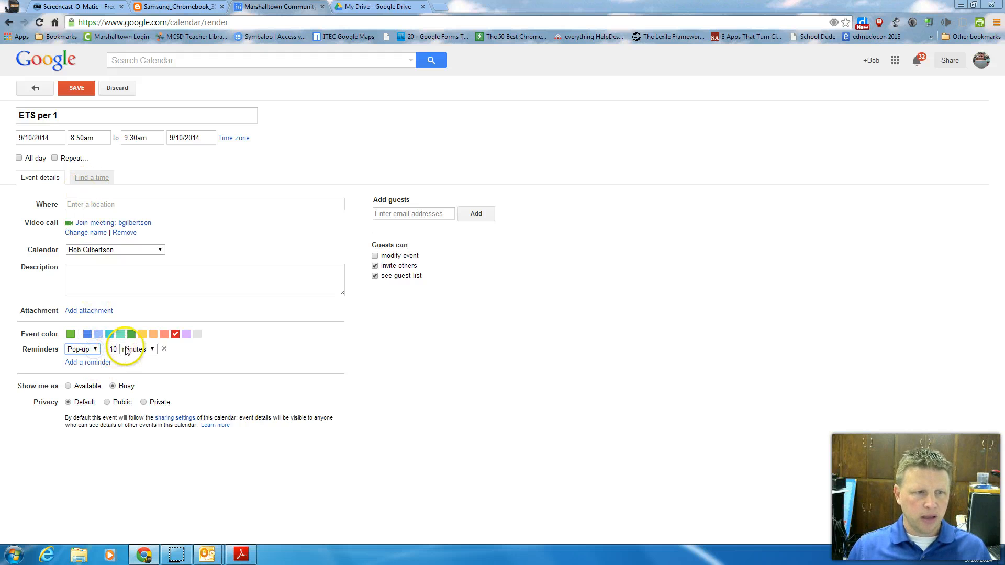
click(110, 350)
double_click(110, 350)
text(20)
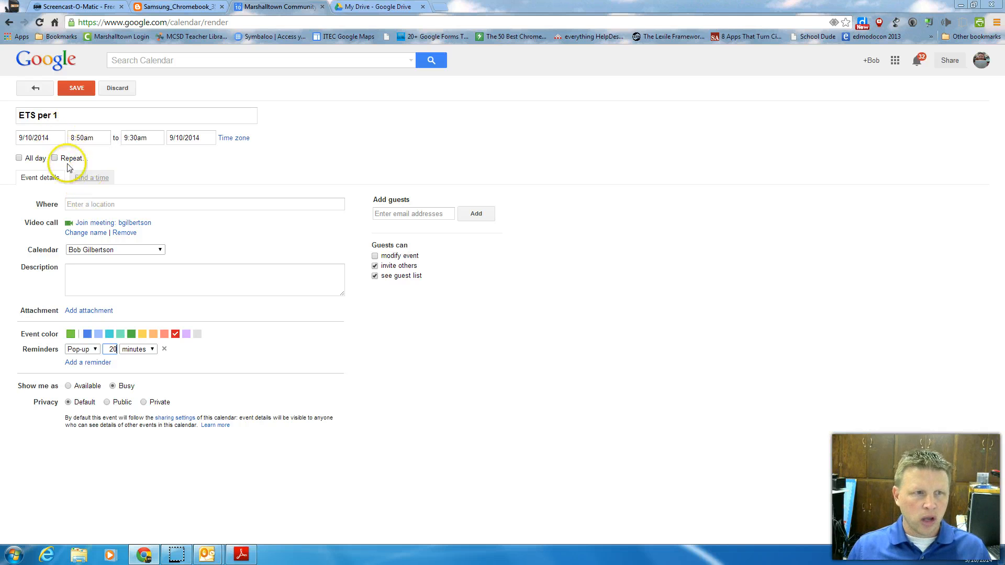
- Try the event's reminder at 4 hours and return it to 20 minutes
click(142, 350)
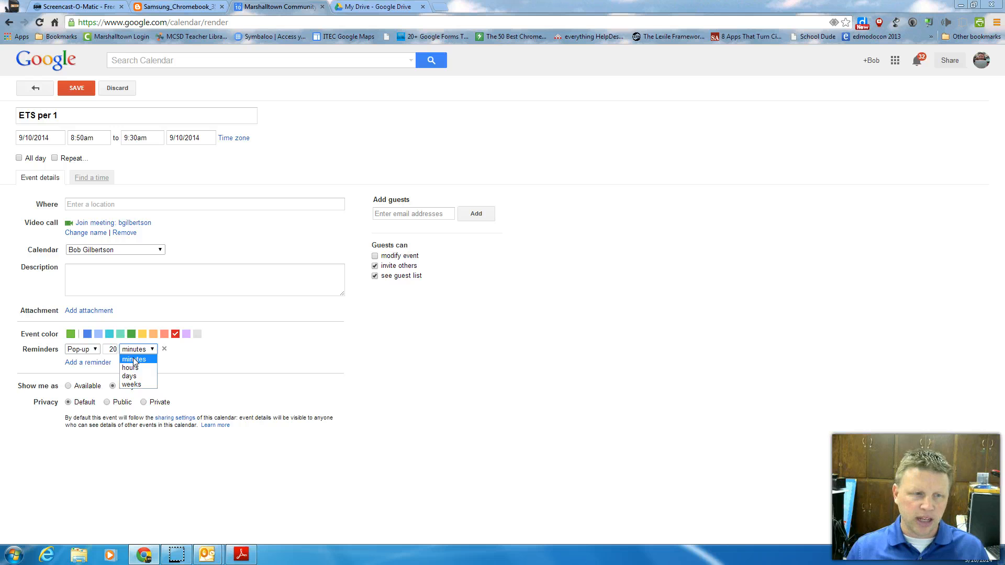
click(131, 368)
double_click(116, 350)
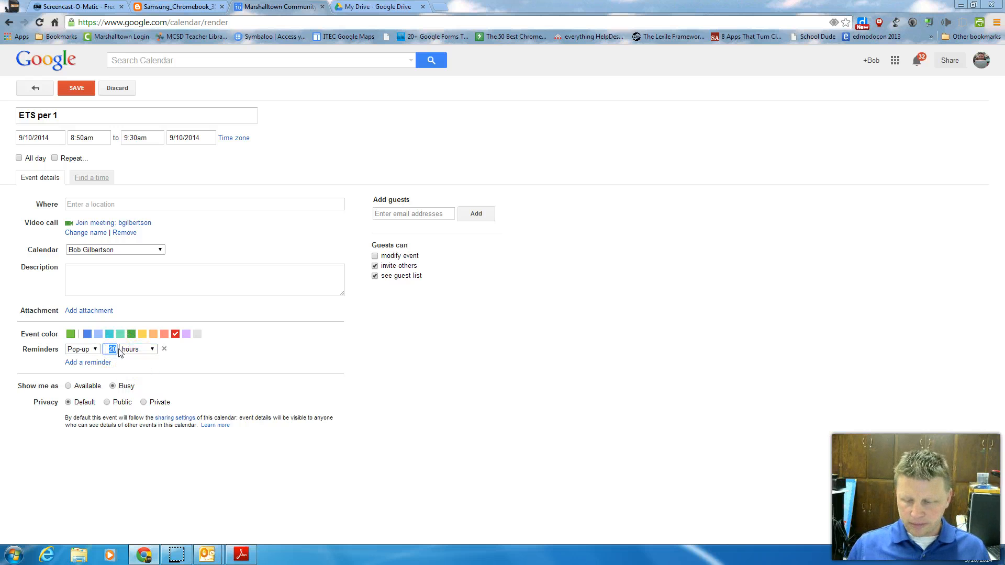
text(6)
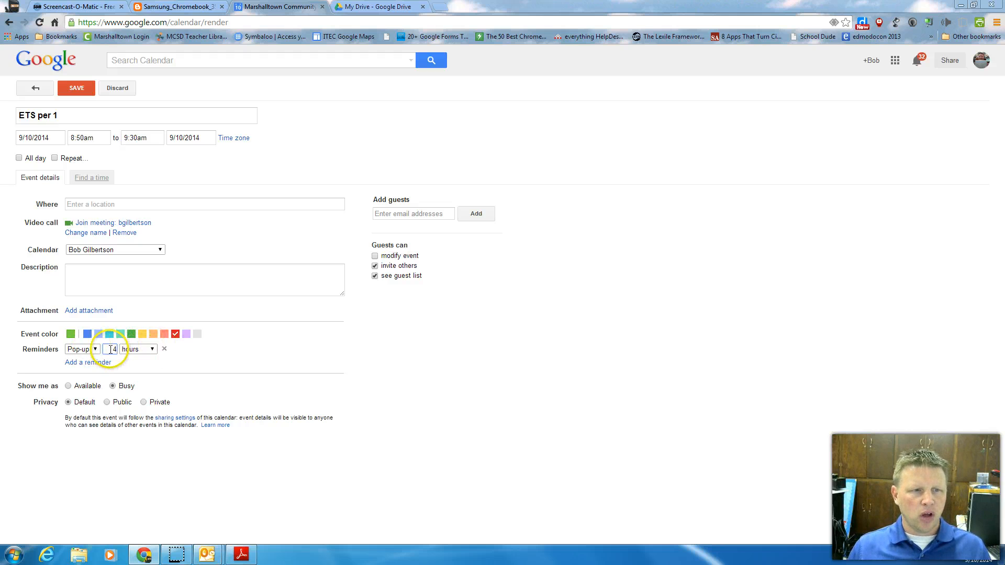
double_click(111, 349)
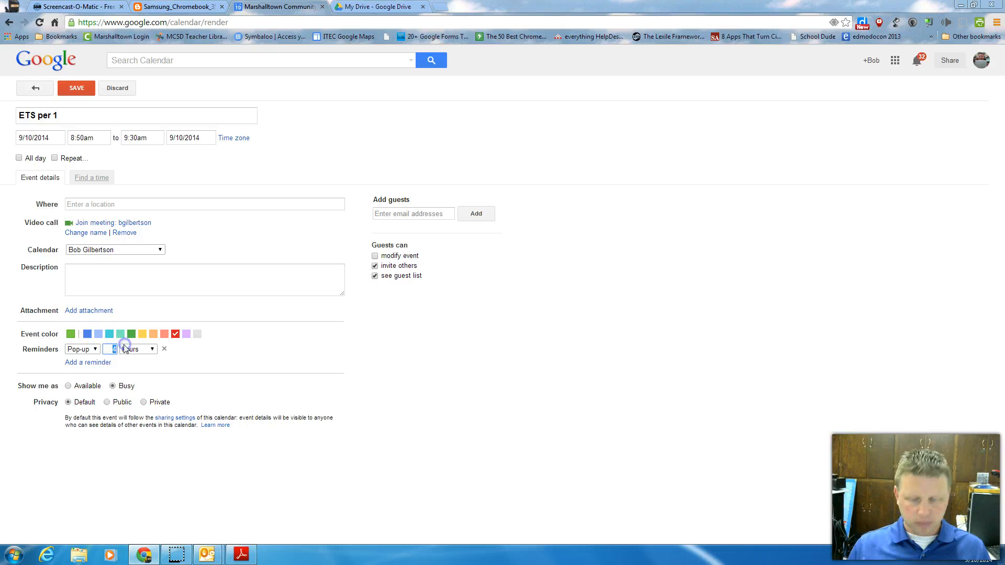
text(20)
click(128, 349)
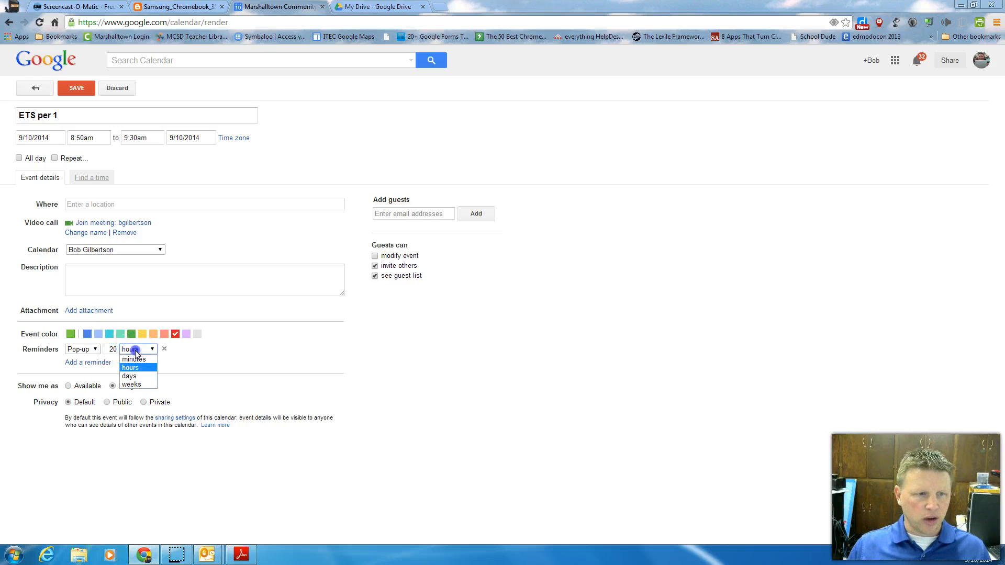
click(139, 360)
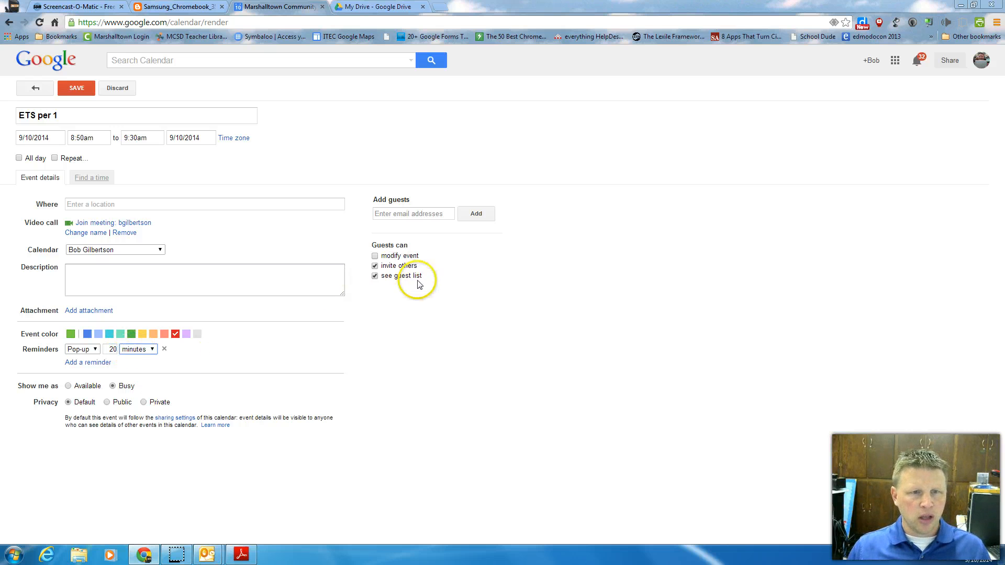
- Save the ETS per 1 event and display the calendar in day view for September 10
click(77, 87)
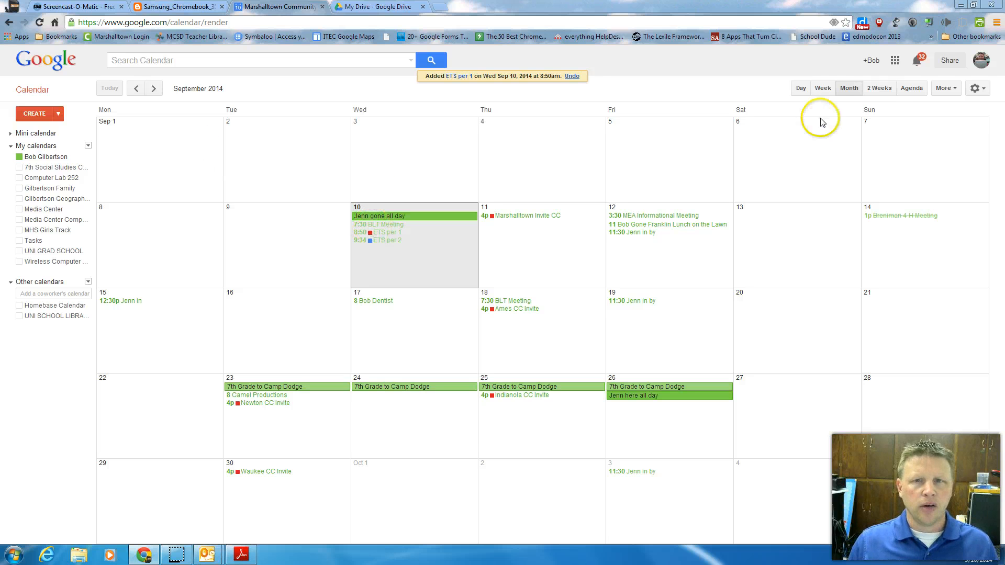
click(801, 88)
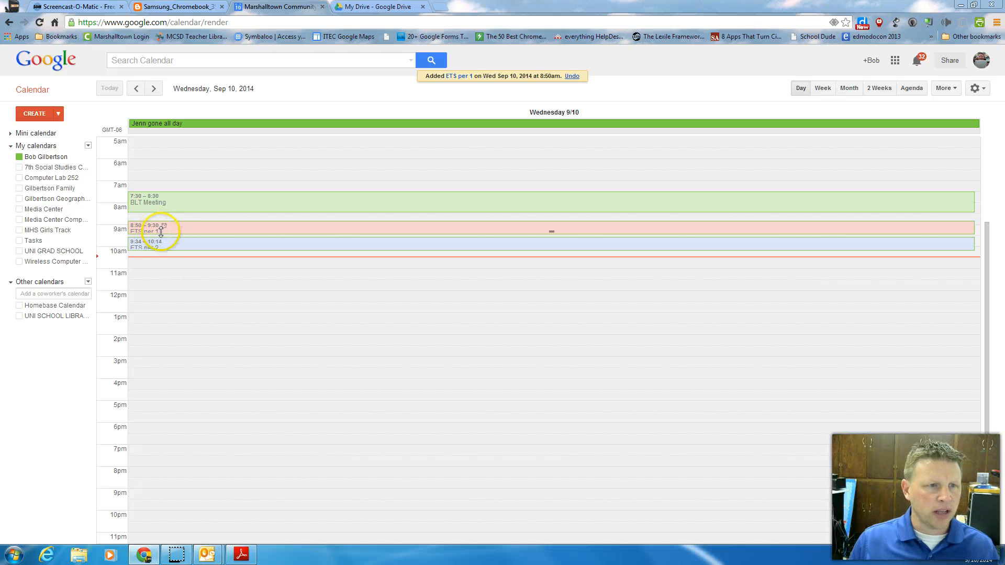
- View the calendar's events in week, month and agenda layouts
click(825, 90)
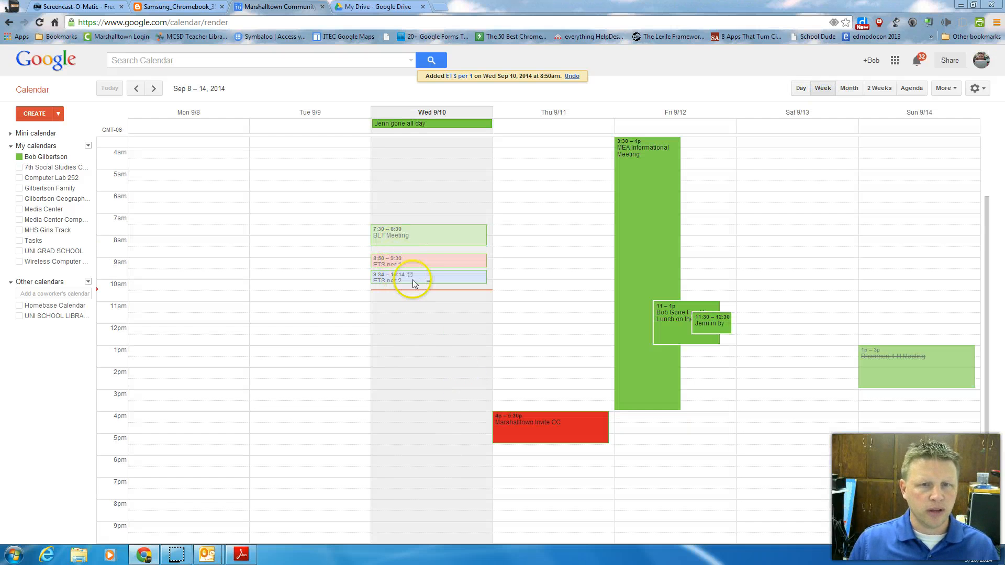
click(850, 88)
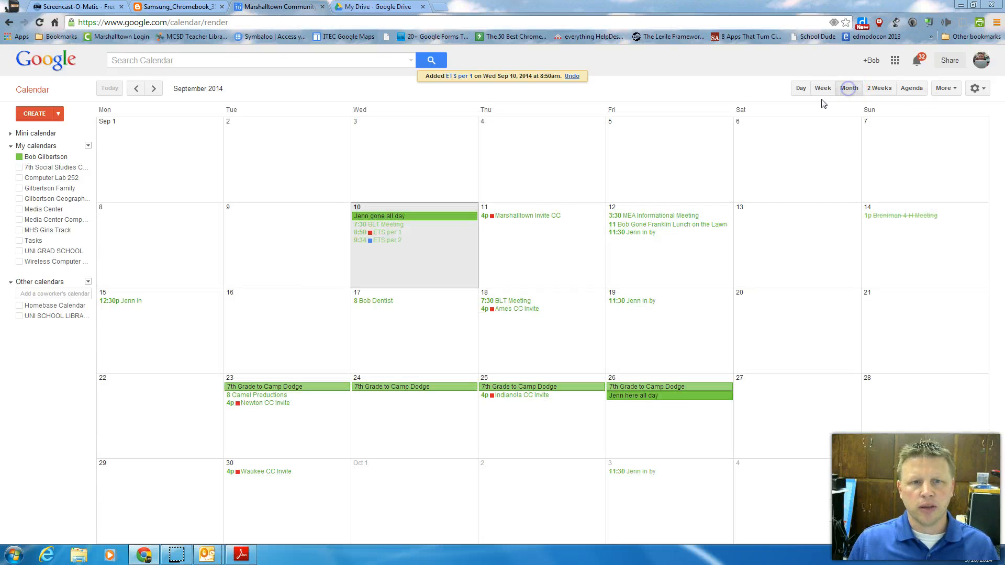
click(912, 88)
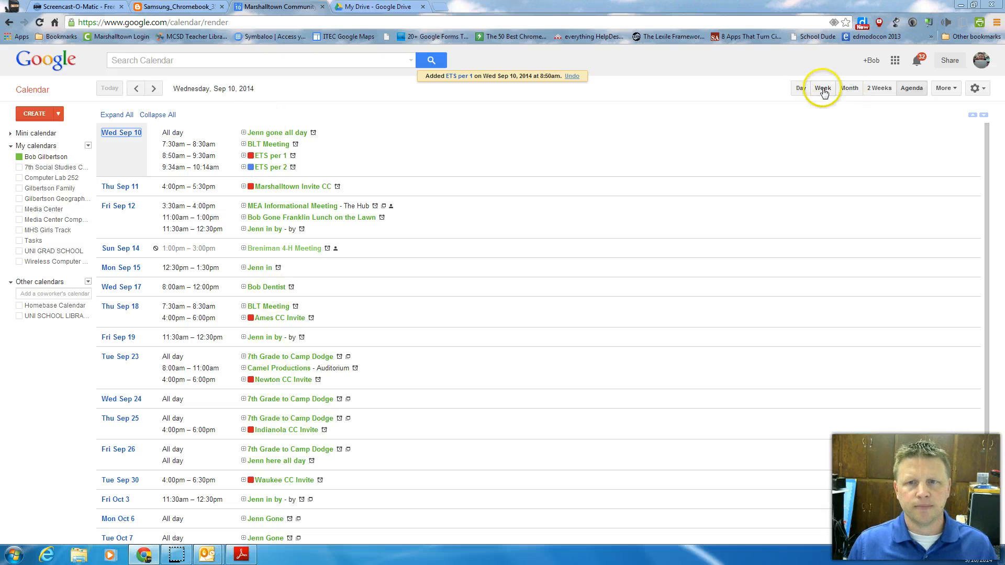
- Show October 2014 in month view and open a new event's details form for October 8
click(847, 89)
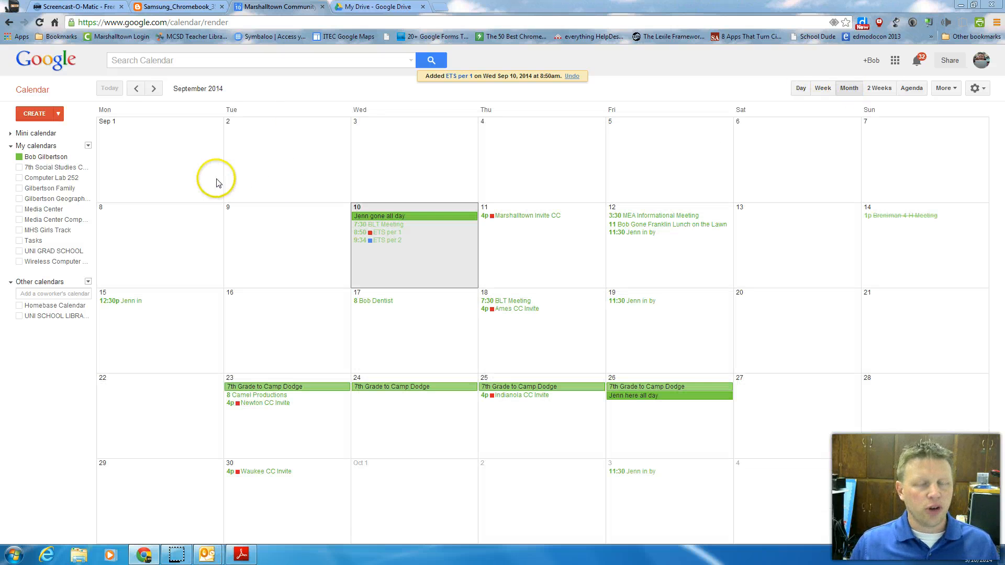
click(152, 90)
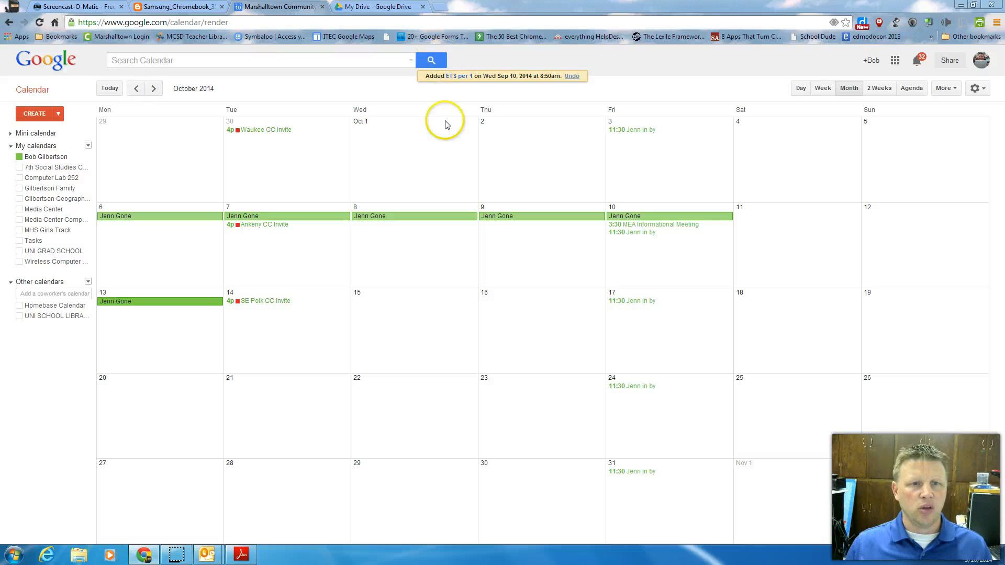
double_click(400, 233)
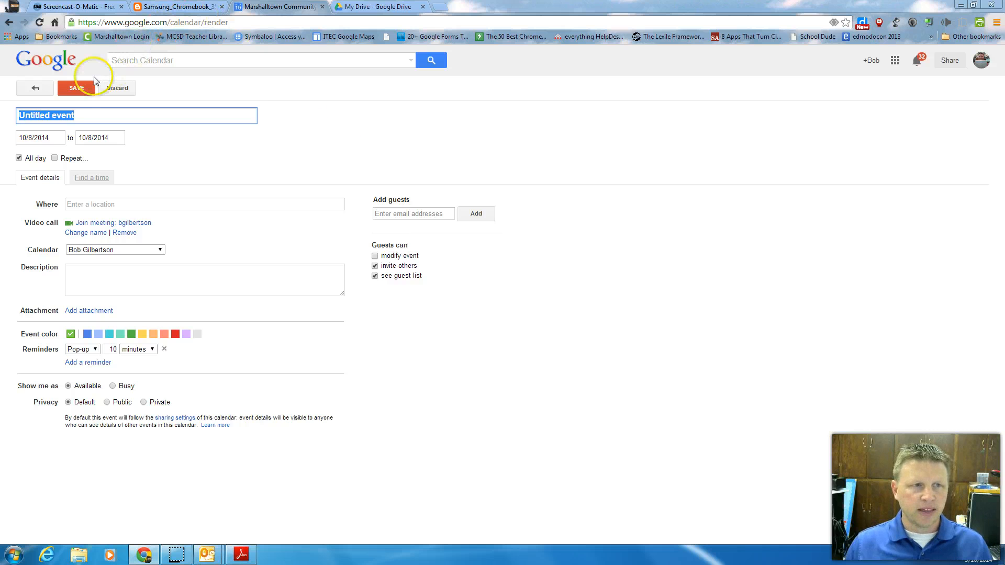
click(213, 551)
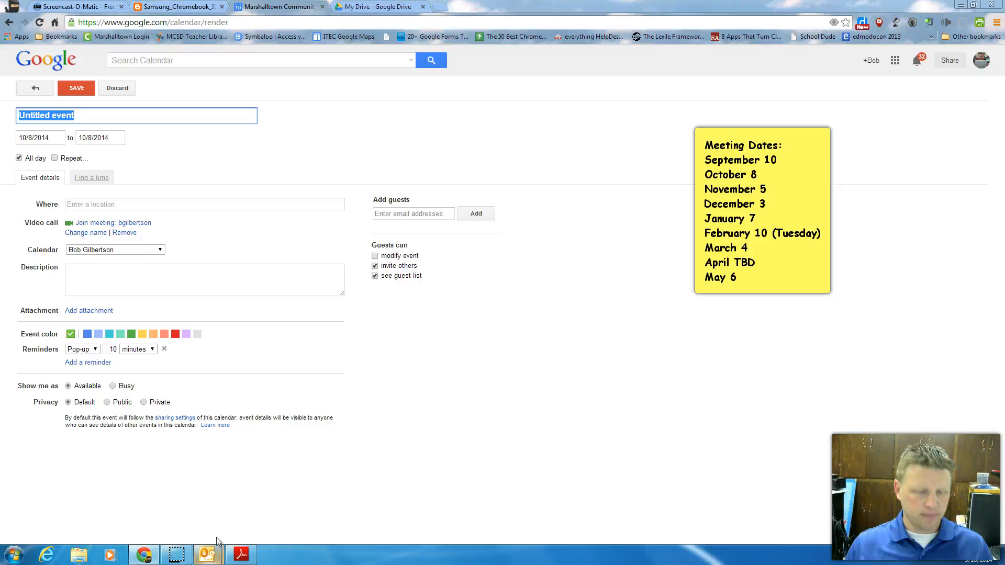
click(213, 520)
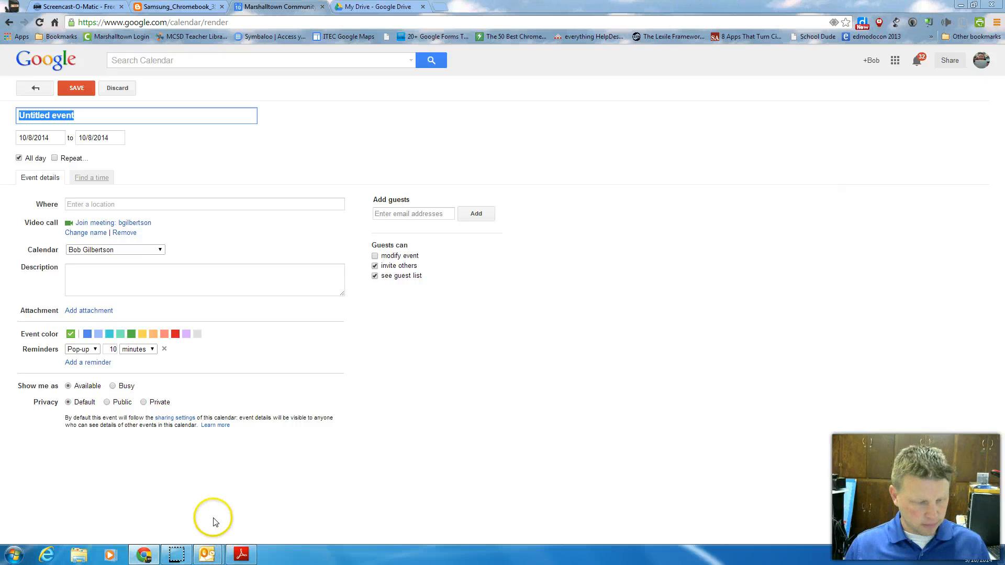